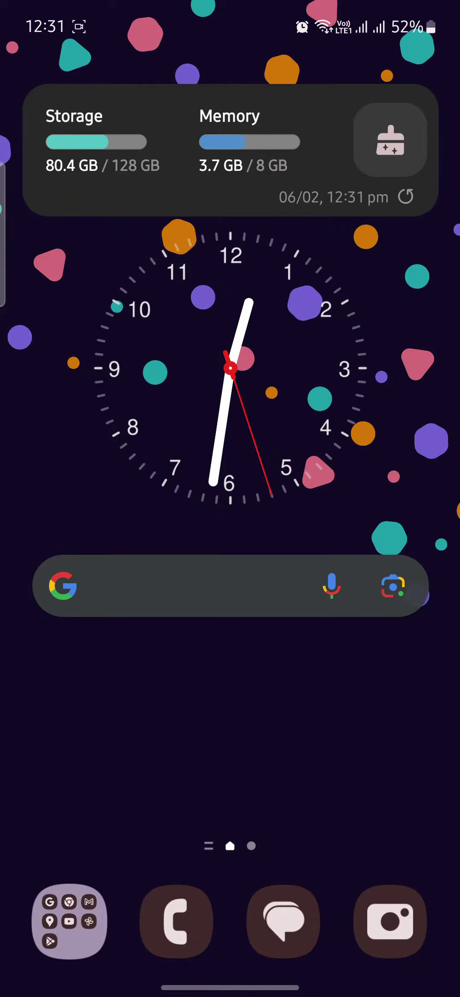
From the app drawer, uninstall BeReal, confirming with OK on a second attempt
drag(230, 747, 230, 389)
click(59, 342)
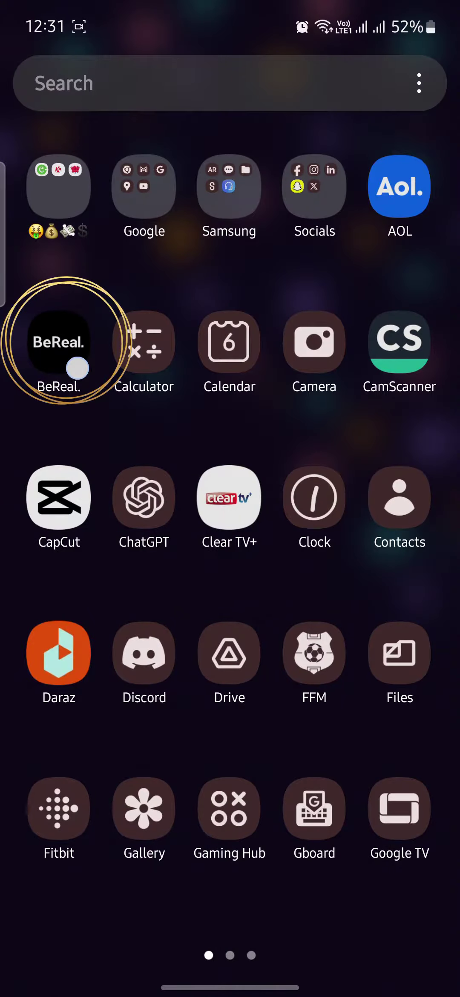
click(297, 250)
click(329, 924)
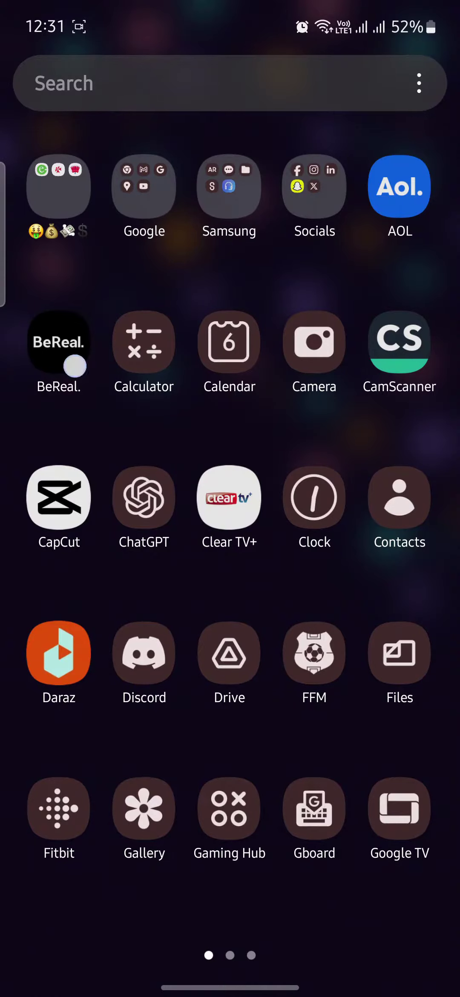
click(59, 346)
click(291, 257)
click(328, 908)
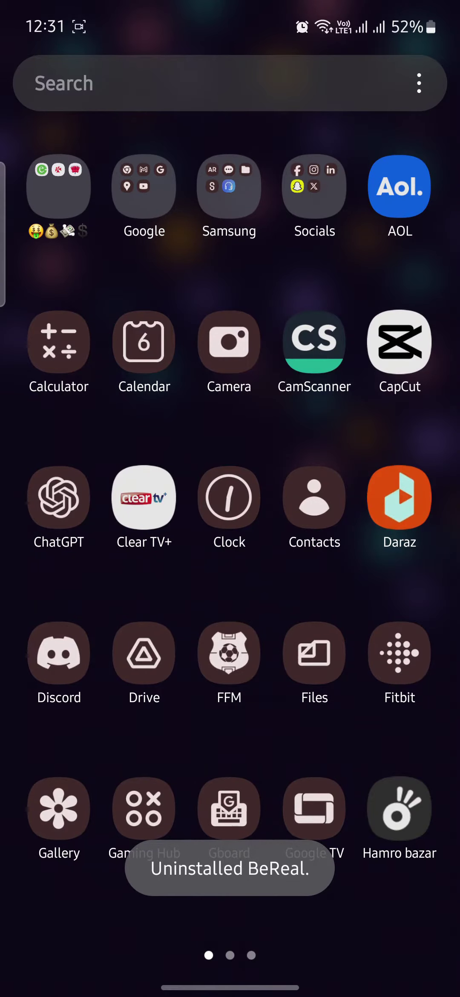
Return to the home screen showing the clock widget and search bar
click(230, 985)
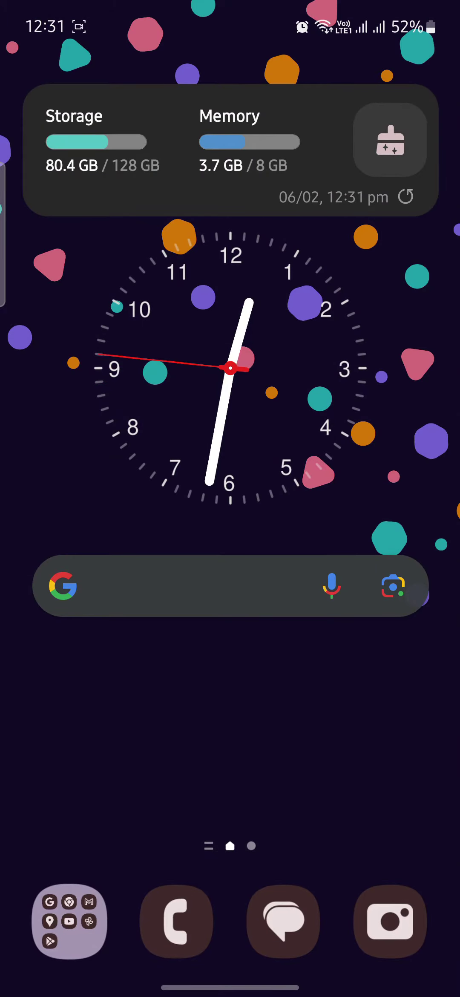